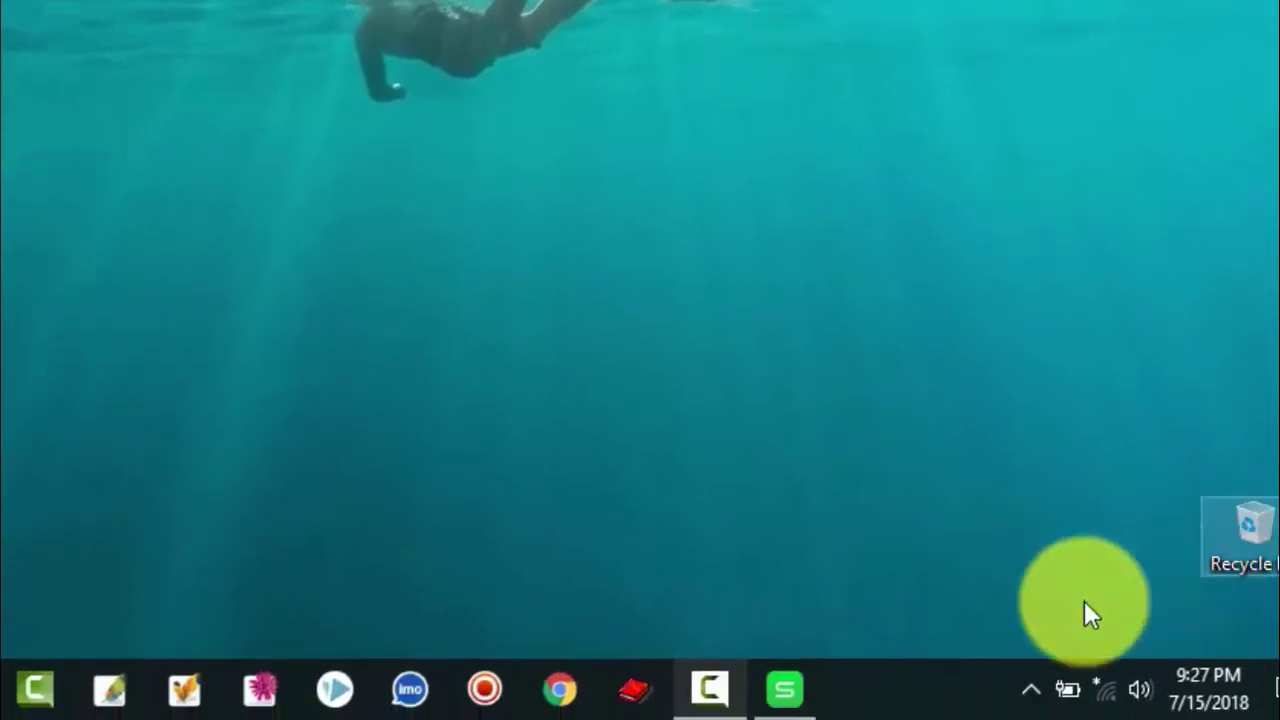
Bring up the WPS Spreadsheets workbook holding the coloured SL-to-Monthly Income table
left_click(804, 700)
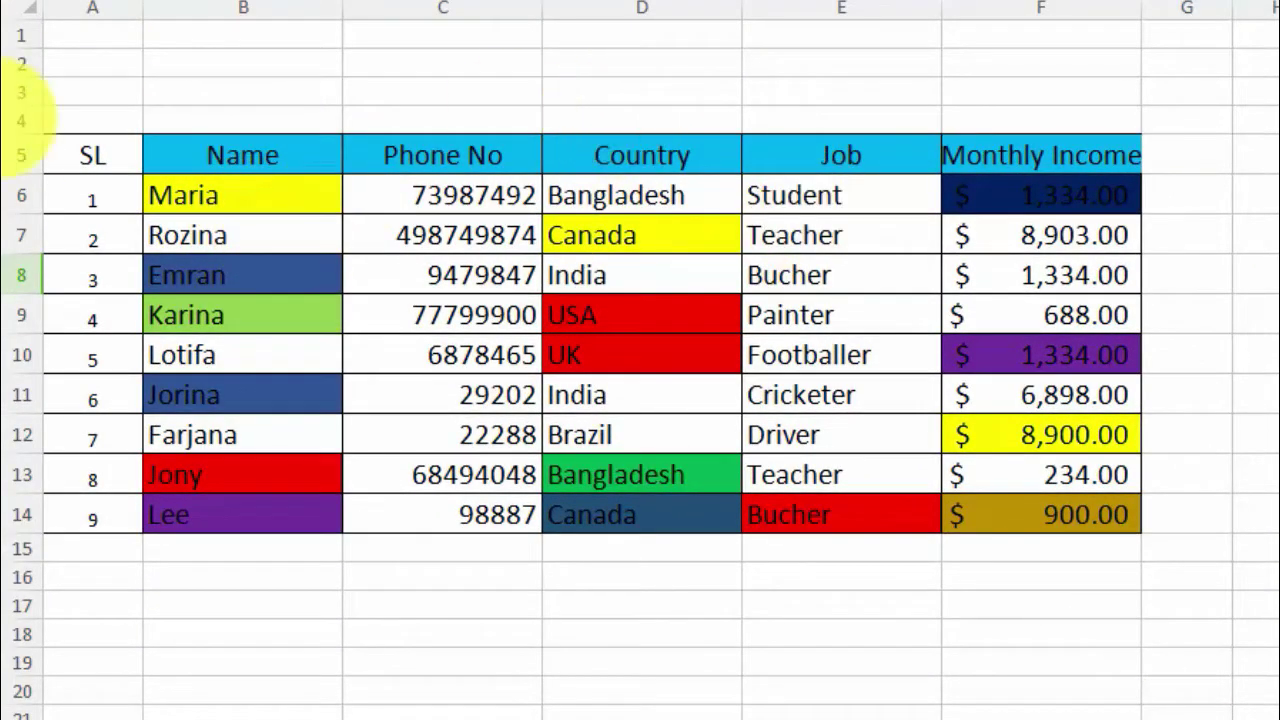
Select each header cell in turn: SL, Name, Phone No, Country, Job, Monthly Income
left_click(105, 154)
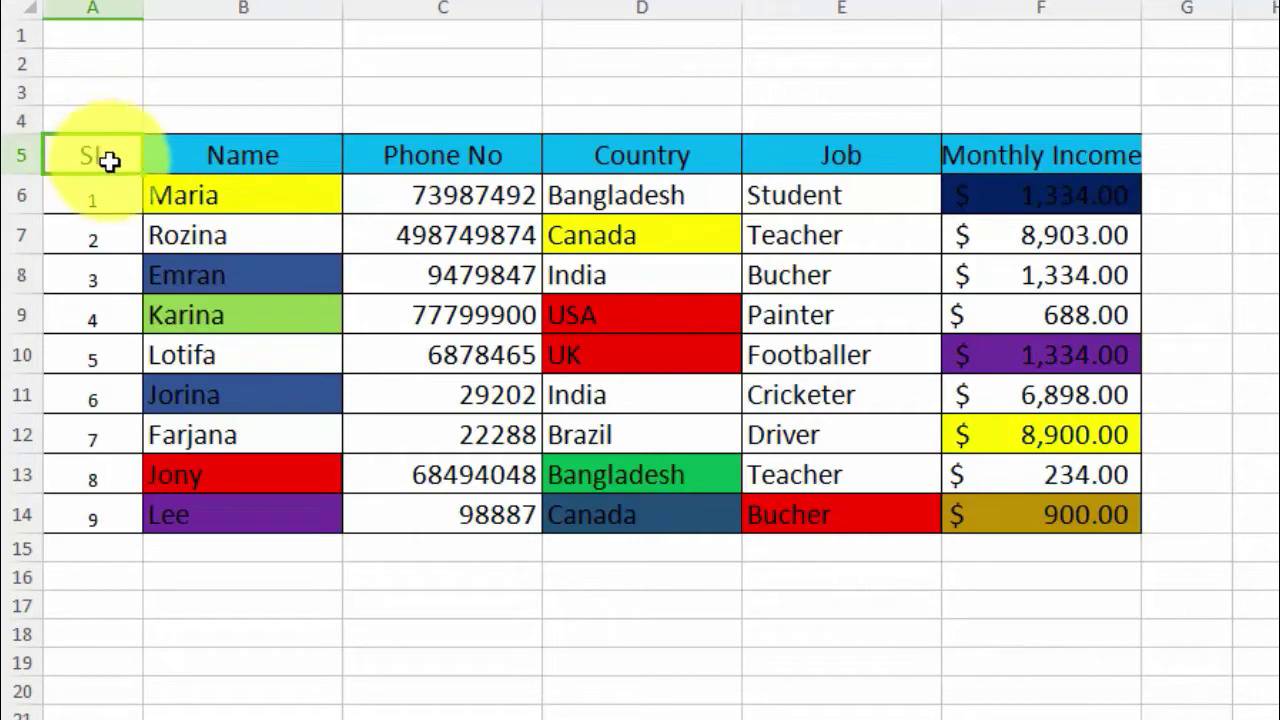
left_click(254, 157)
left_click(452, 148)
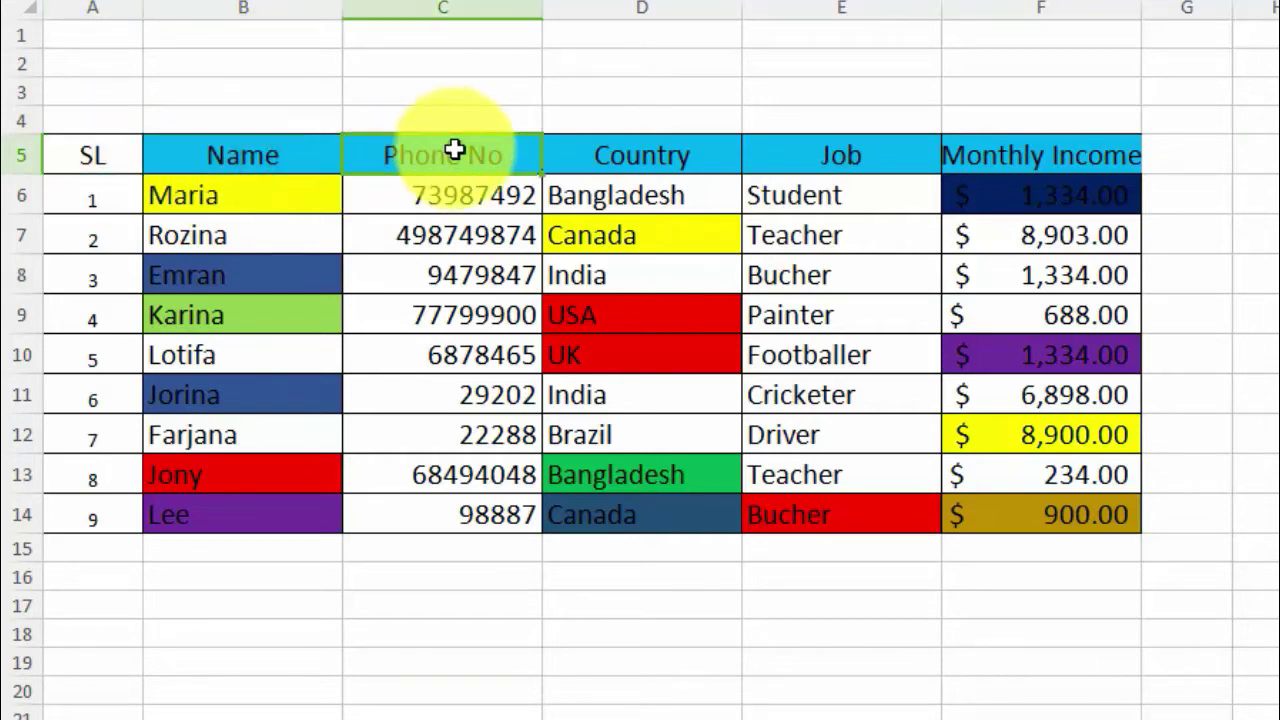
left_click(638, 148)
left_click(829, 150)
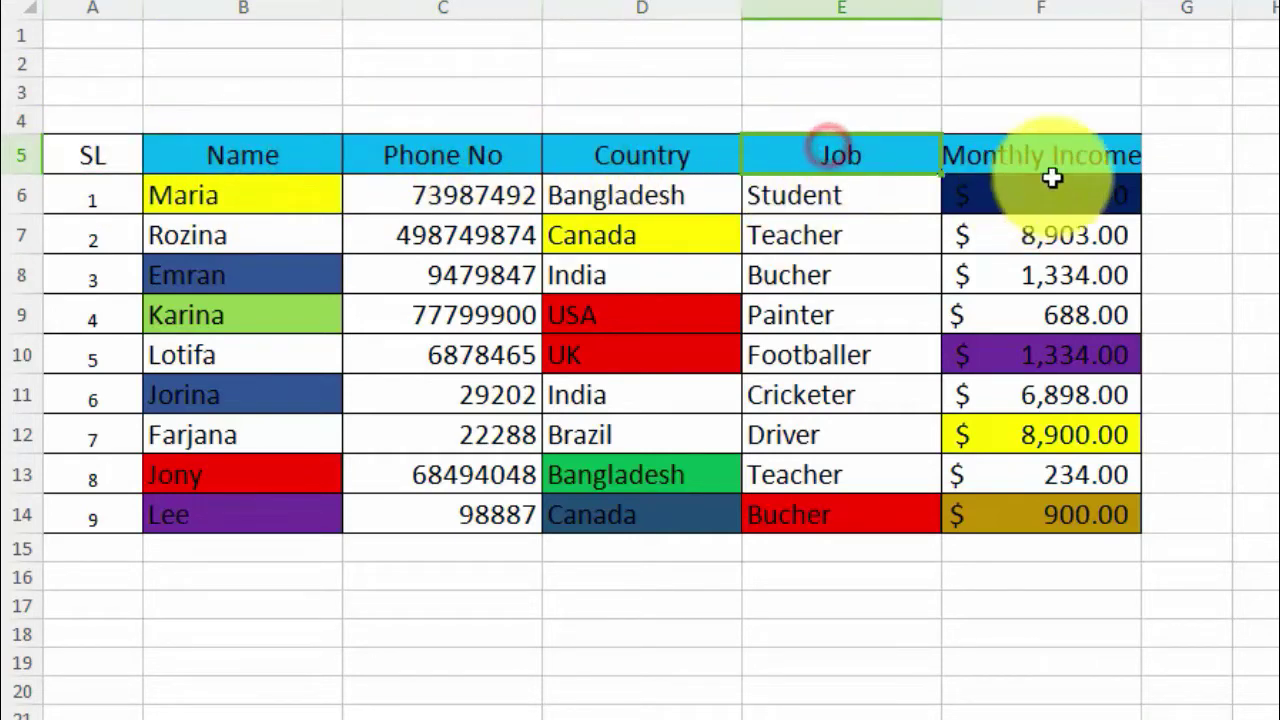
left_click(1080, 163)
left_click(1078, 164)
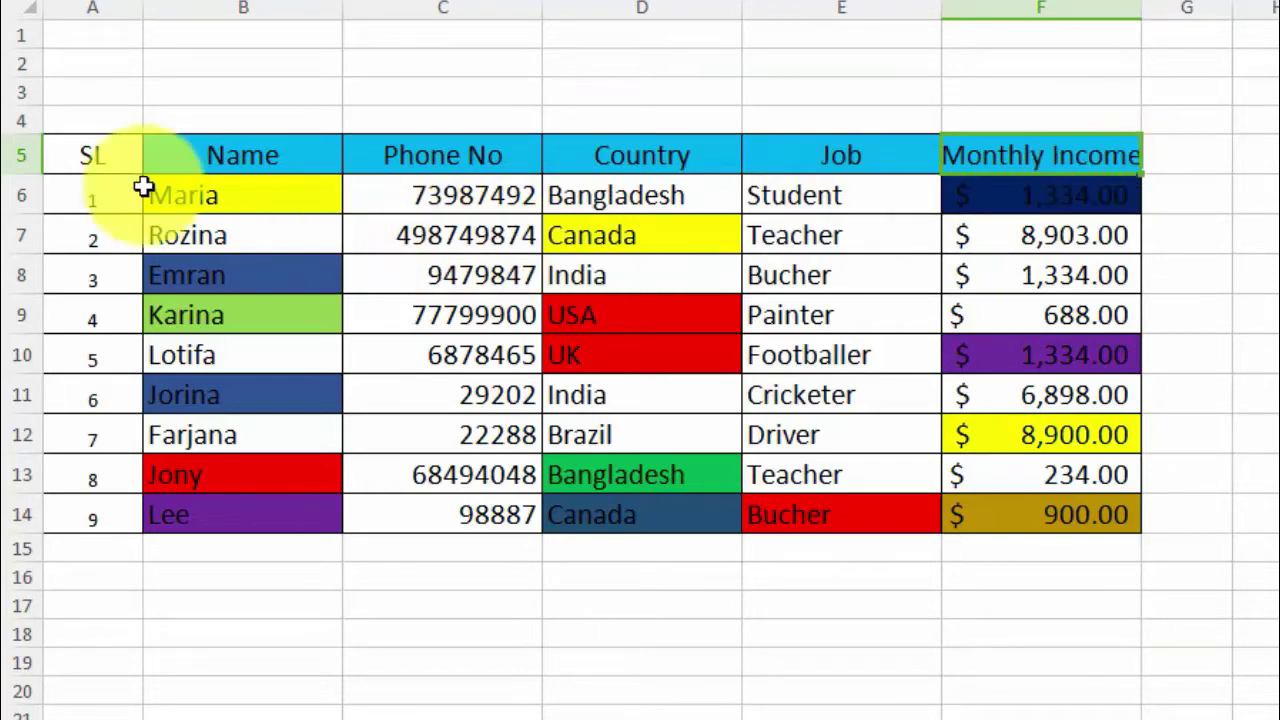
Re-enter 'SL' in cell A5, then select the header row A5:F5
left_click(91, 153)
type("SL")
left_click(1040, 155)
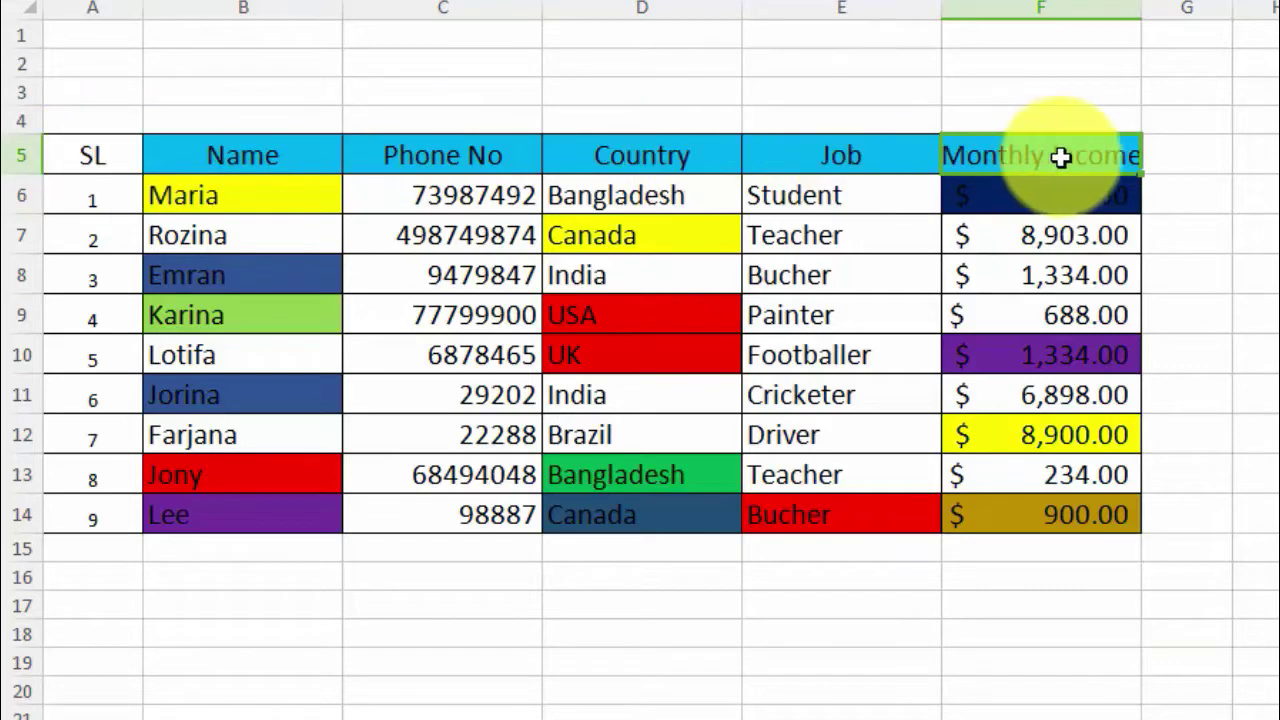
left_click(120, 166)
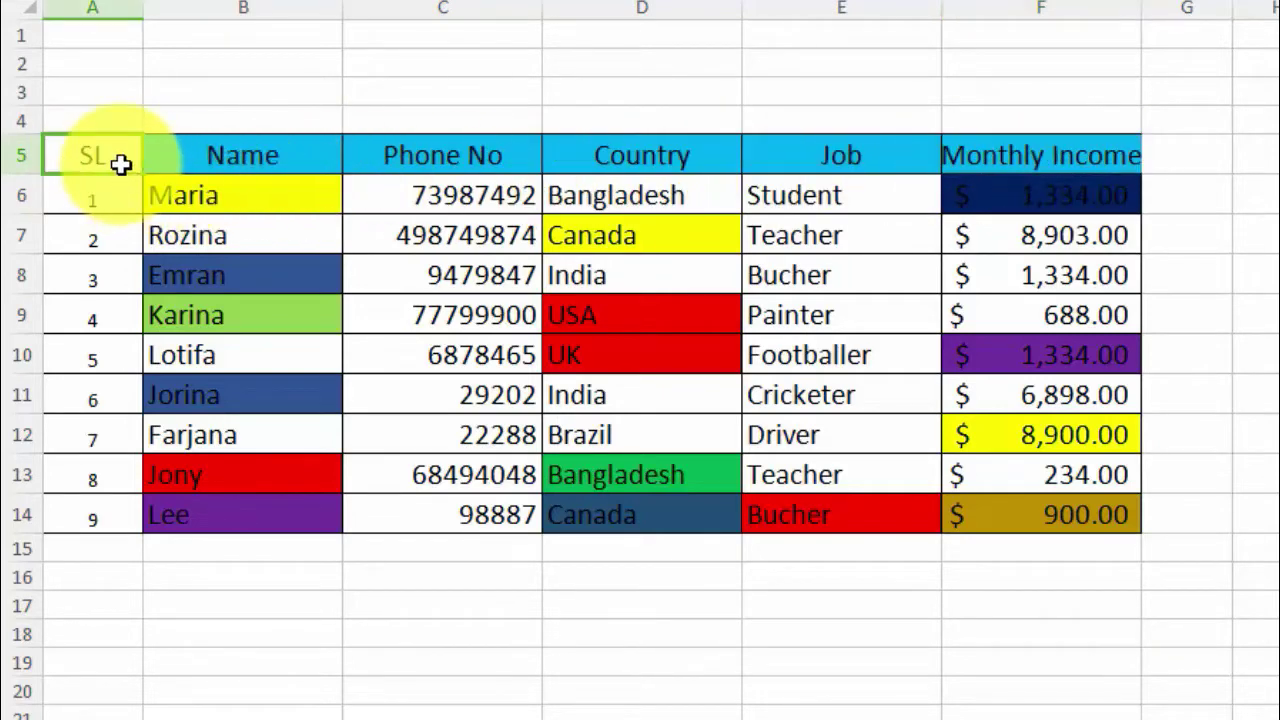
left_click(200, 145)
left_click(462, 148)
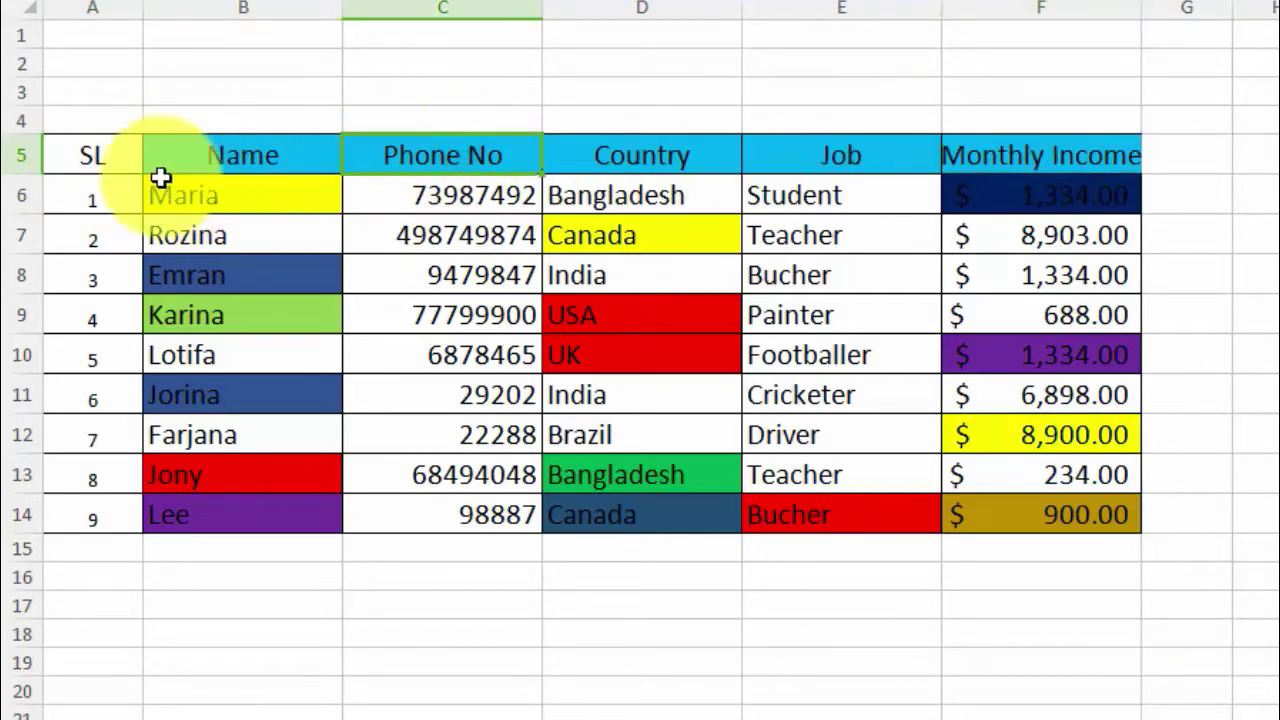
left_click(90, 155)
left_click_drag(302, 153, 1040, 155)
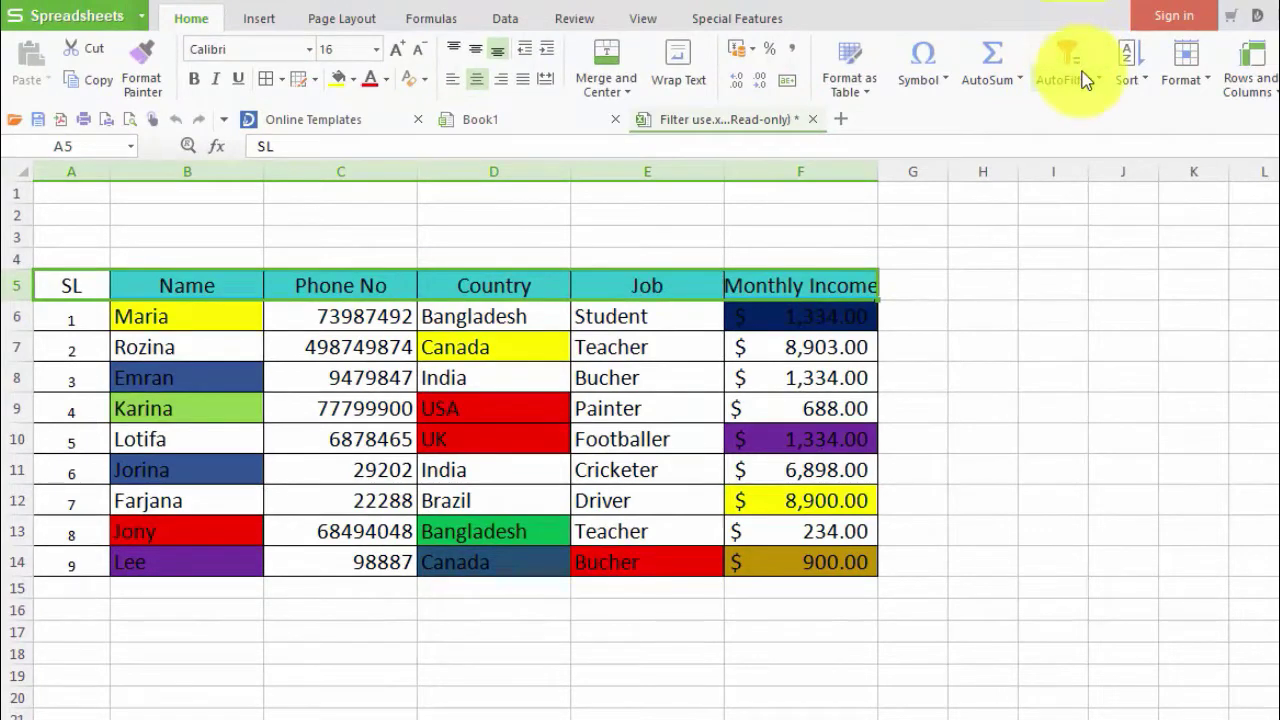
Turn on AutoFilter for the table headers and open the SL column's filter list
left_click(1078, 70)
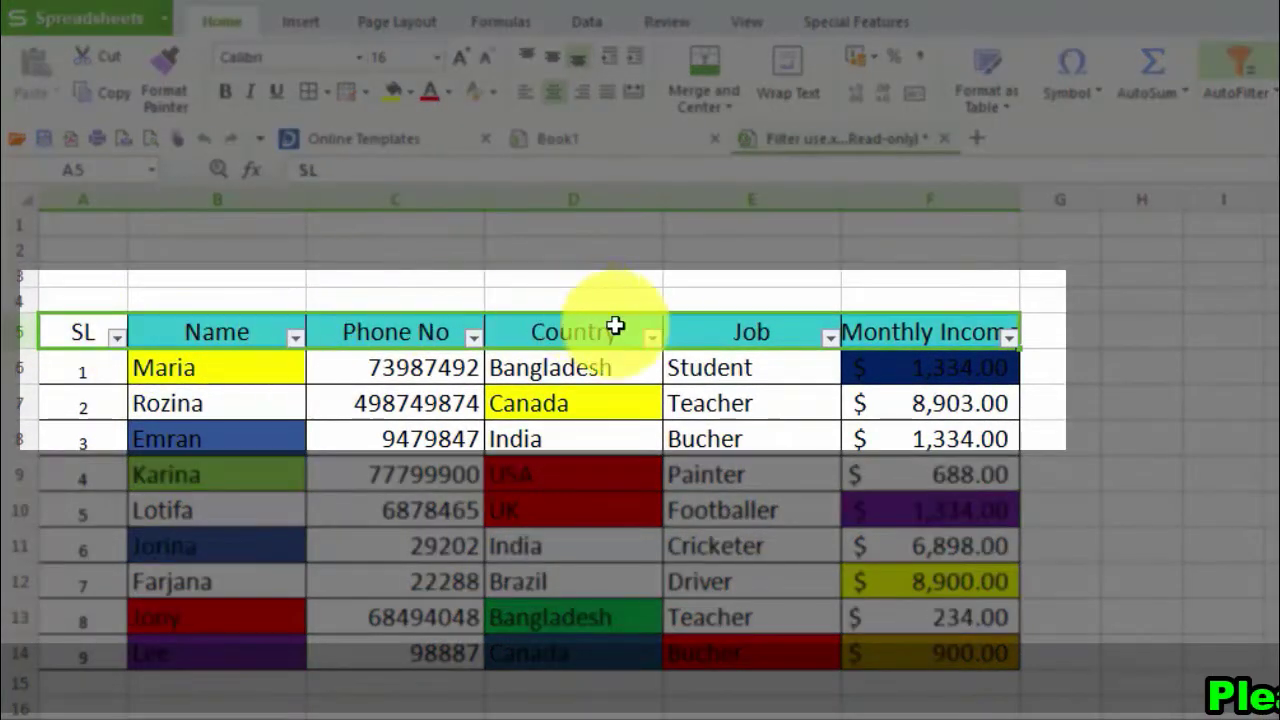
left_click(1034, 363)
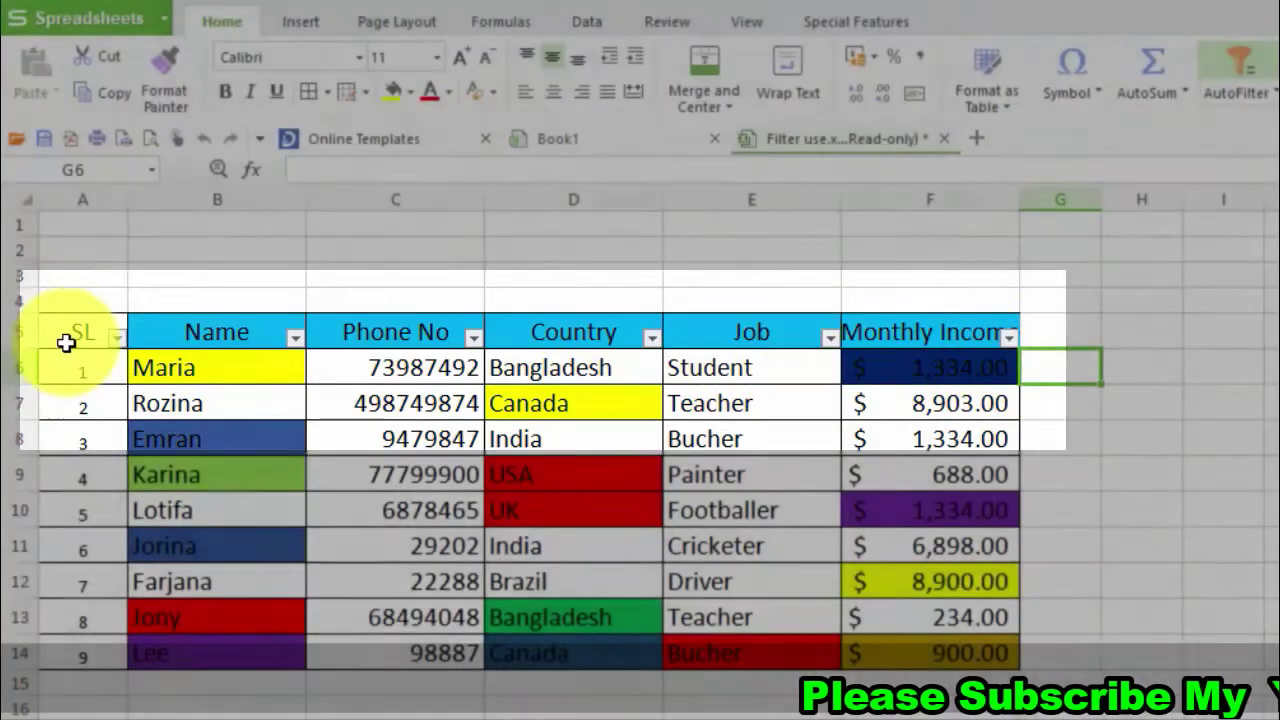
left_click(83, 330)
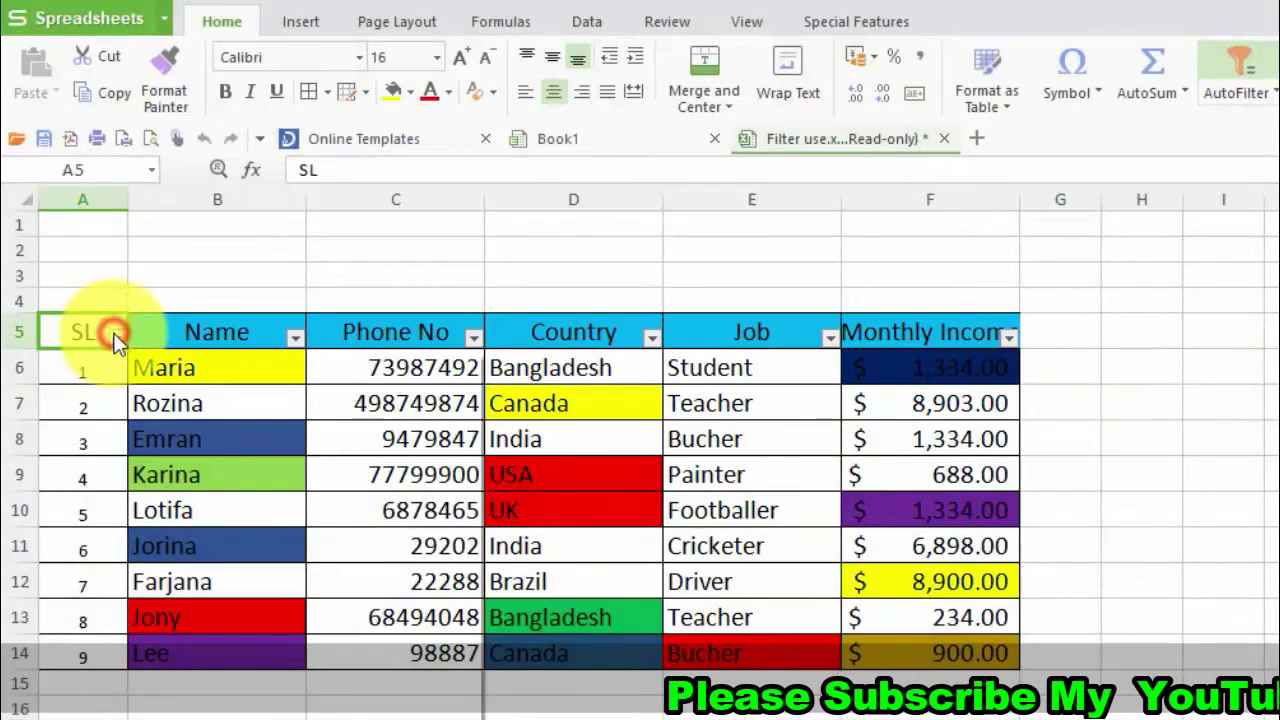
left_click(116, 337)
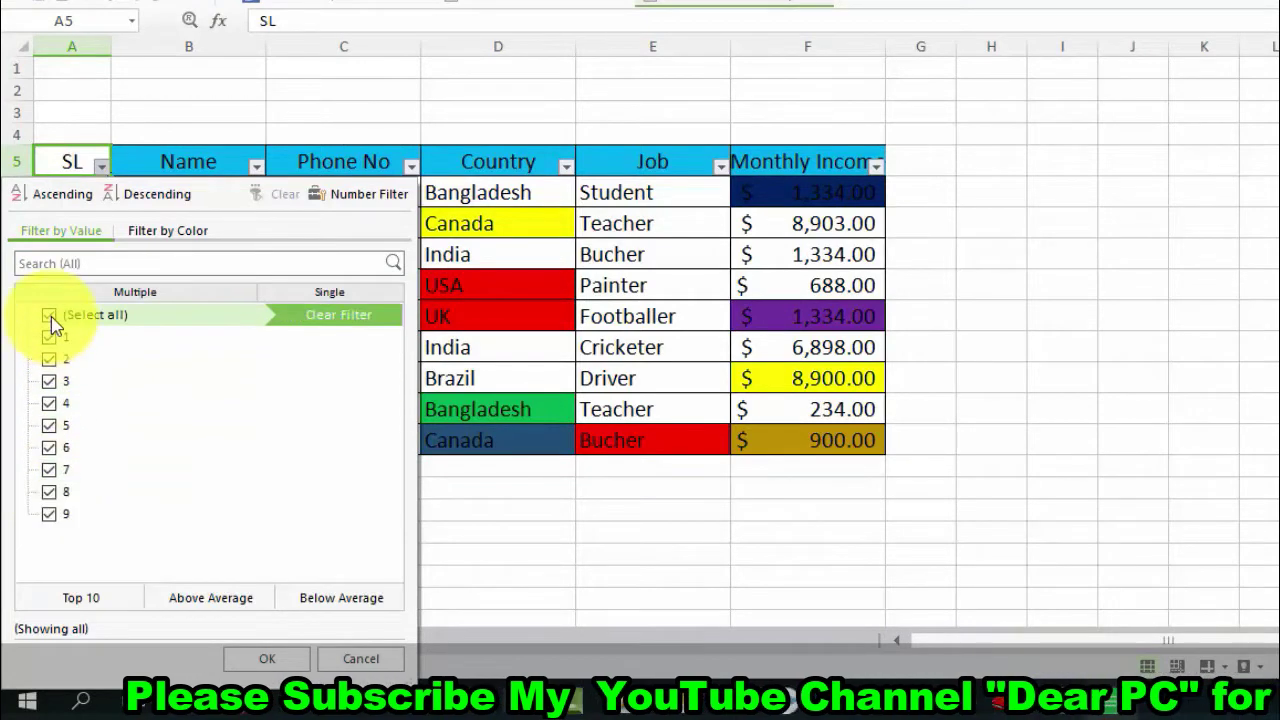
Filter the SL column to show only row 8, then clear that filter
left_click(49, 315)
left_click(50, 492)
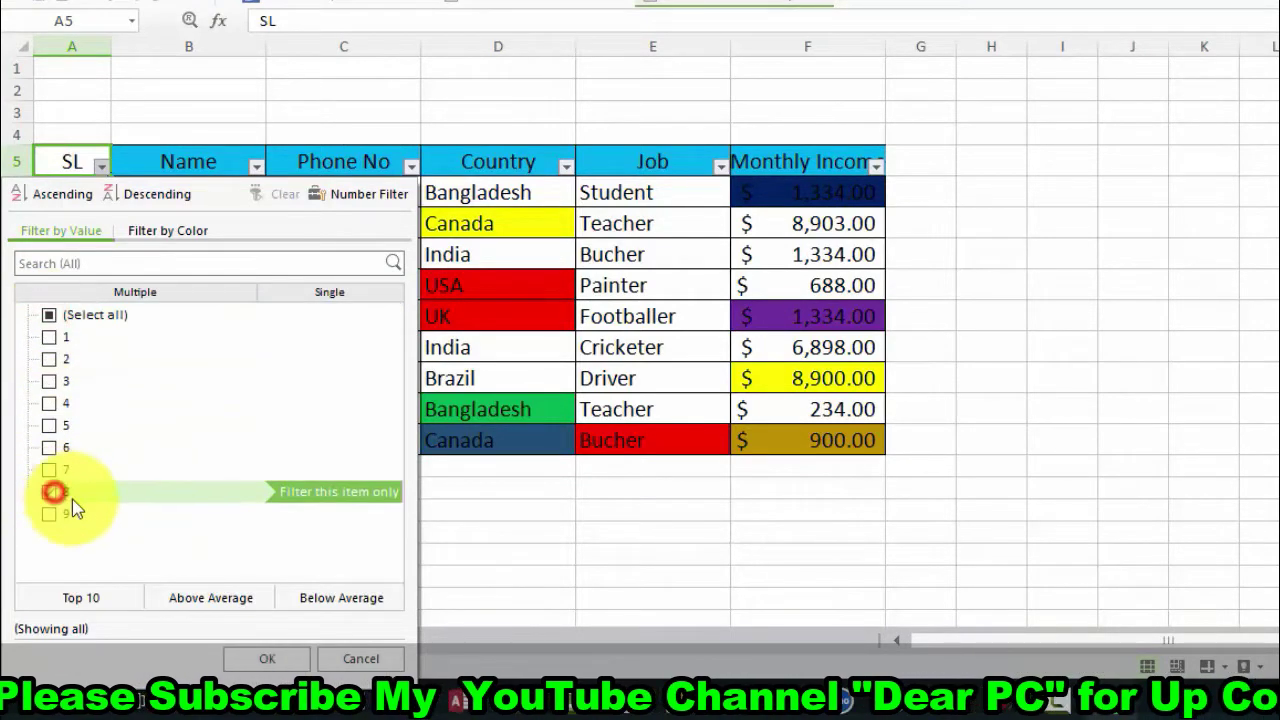
left_click(250, 662)
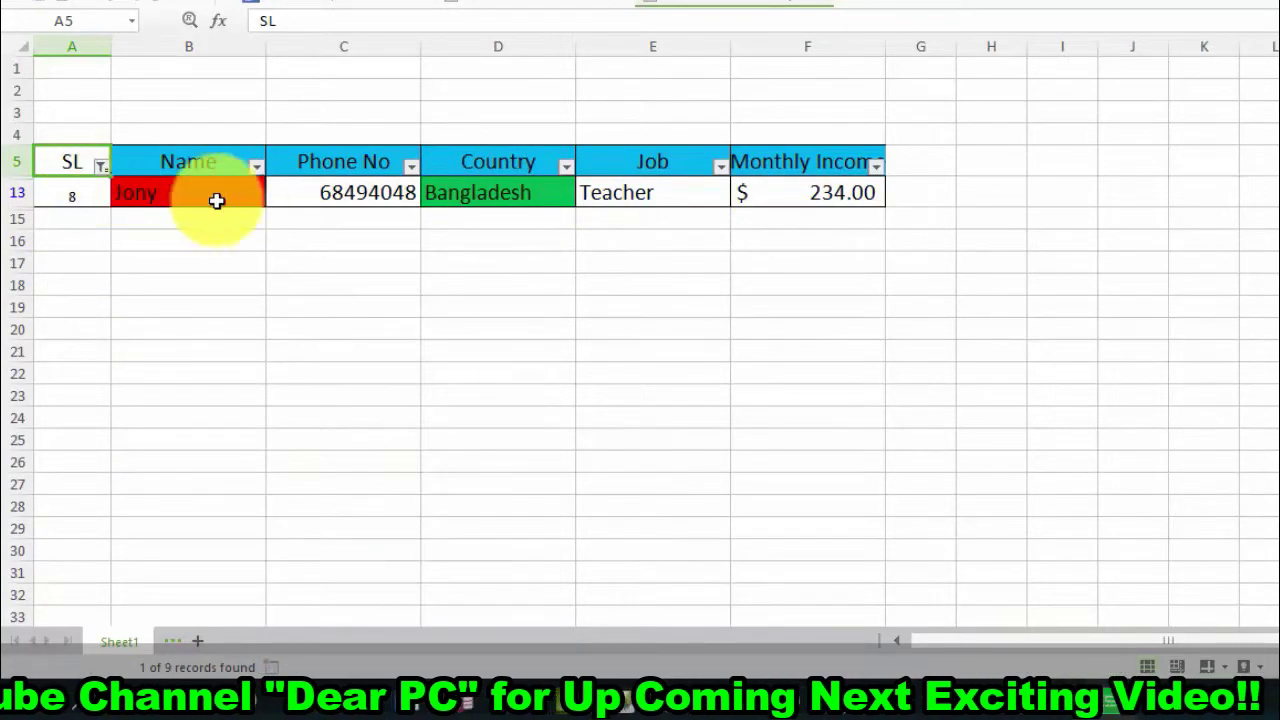
left_click(102, 168)
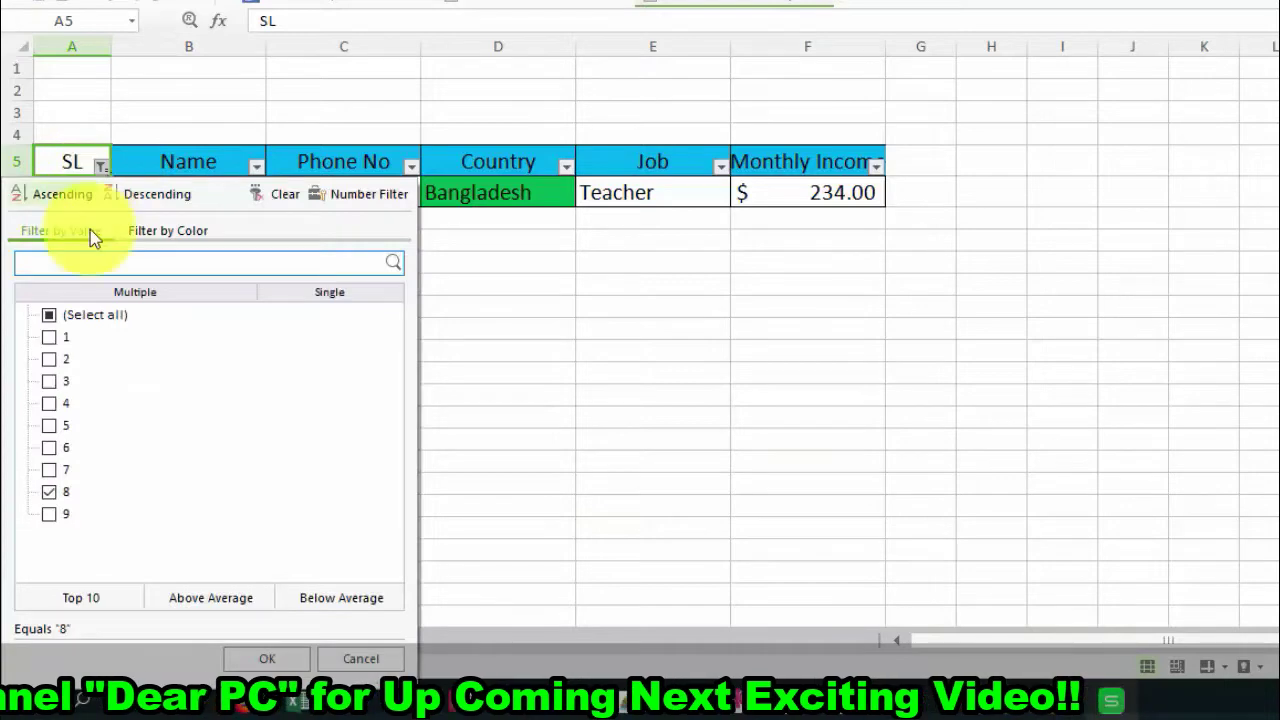
left_click(280, 194)
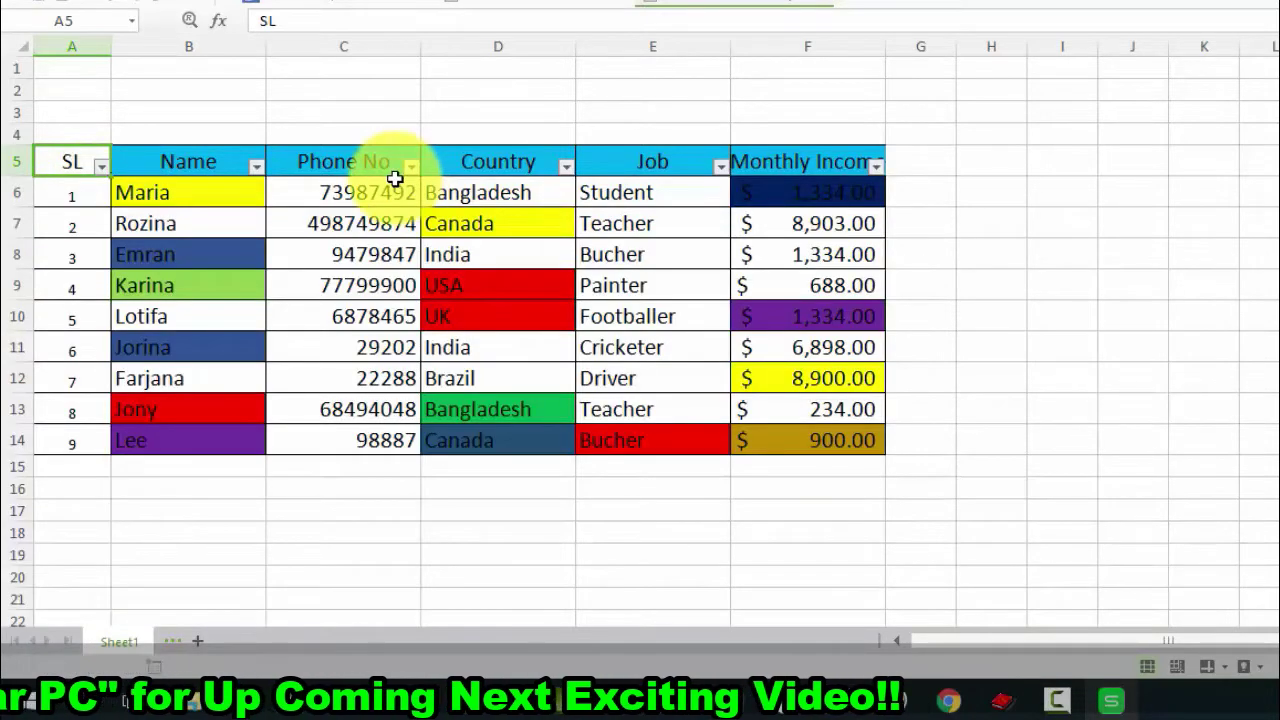
Filter the Name column by no-fill colour, then switch AutoFilter off for the table
left_click(256, 168)
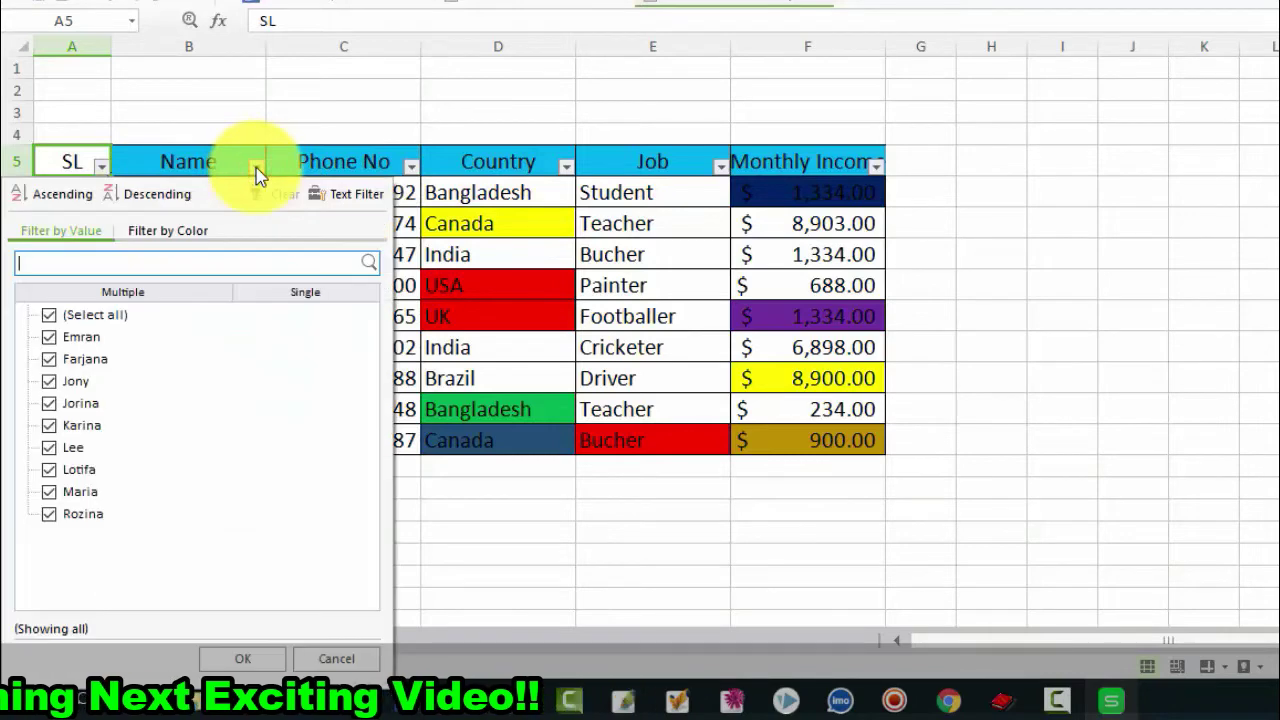
left_click(155, 233)
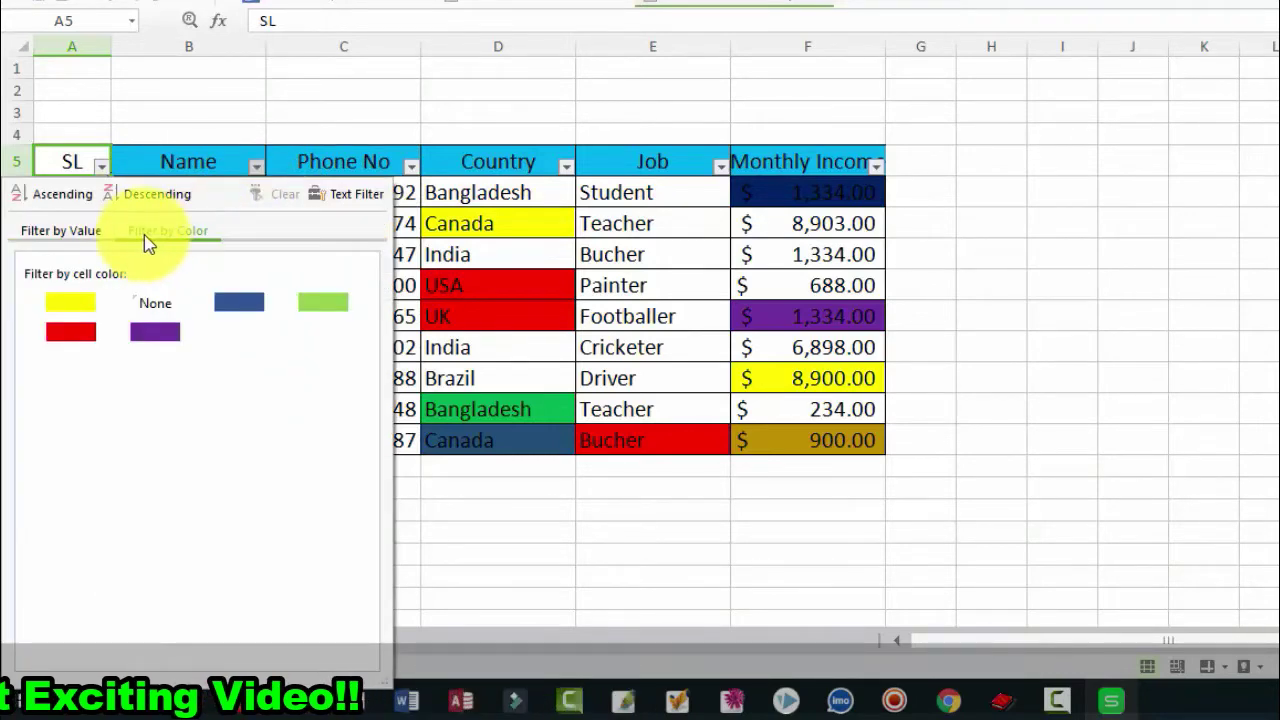
left_click(156, 303)
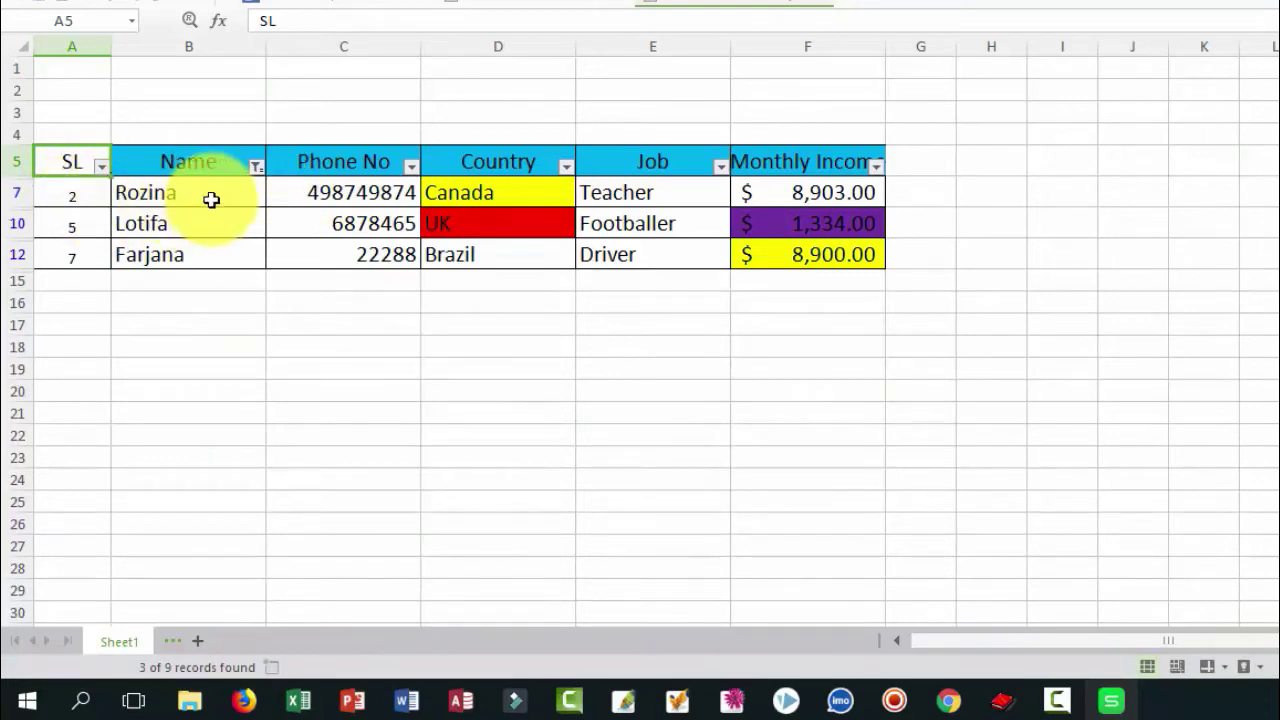
left_click(101, 166)
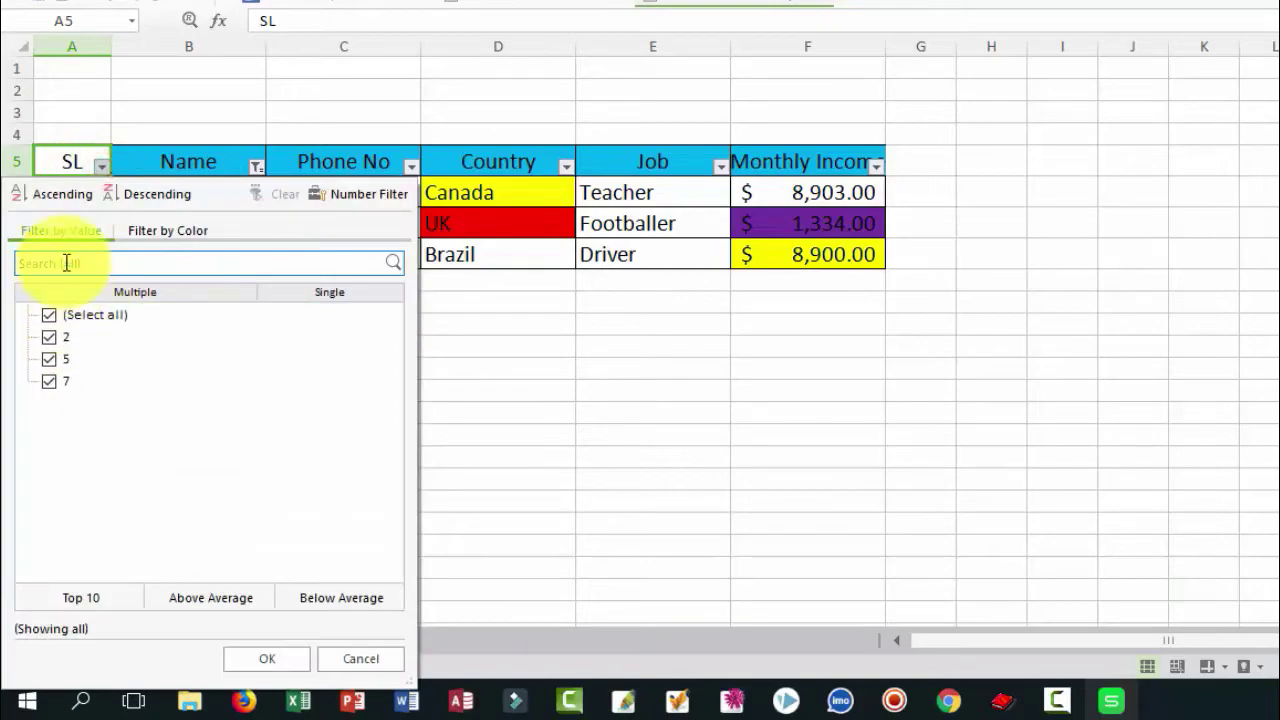
left_click(1068, 3)
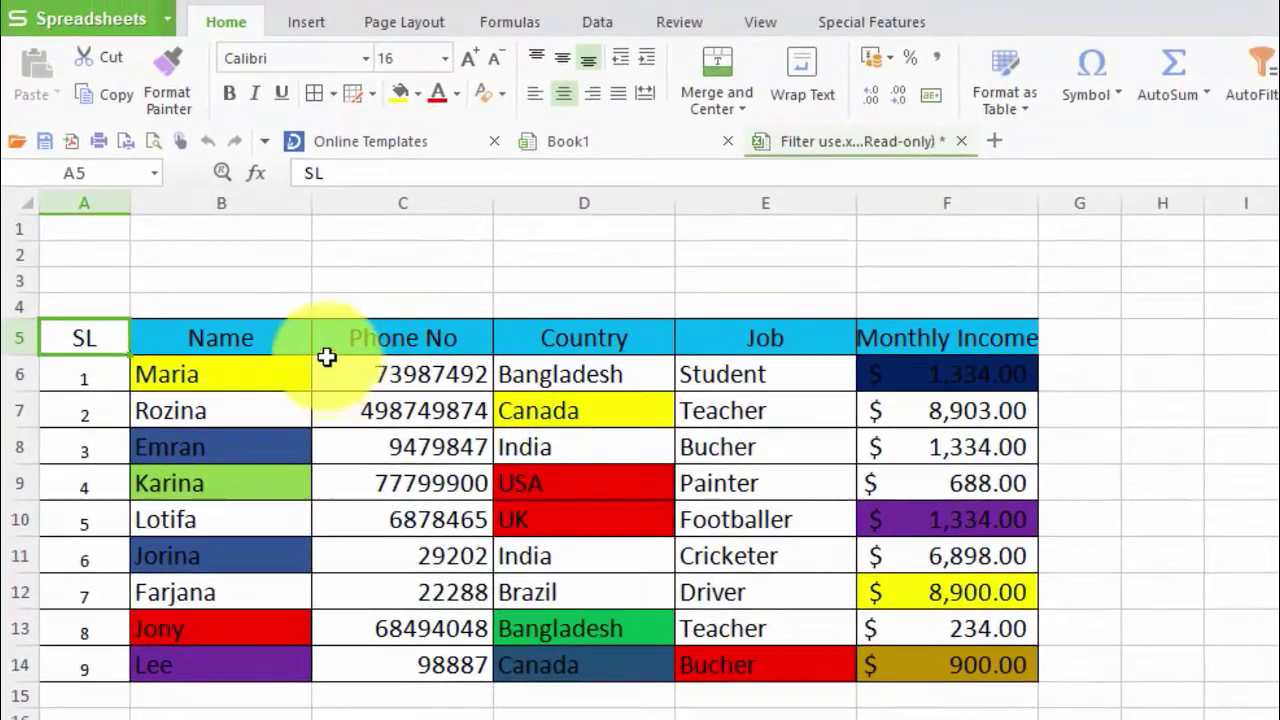
With D5 selected, re-enable AutoFilter and open the Country column's filter list
left_click(617, 336)
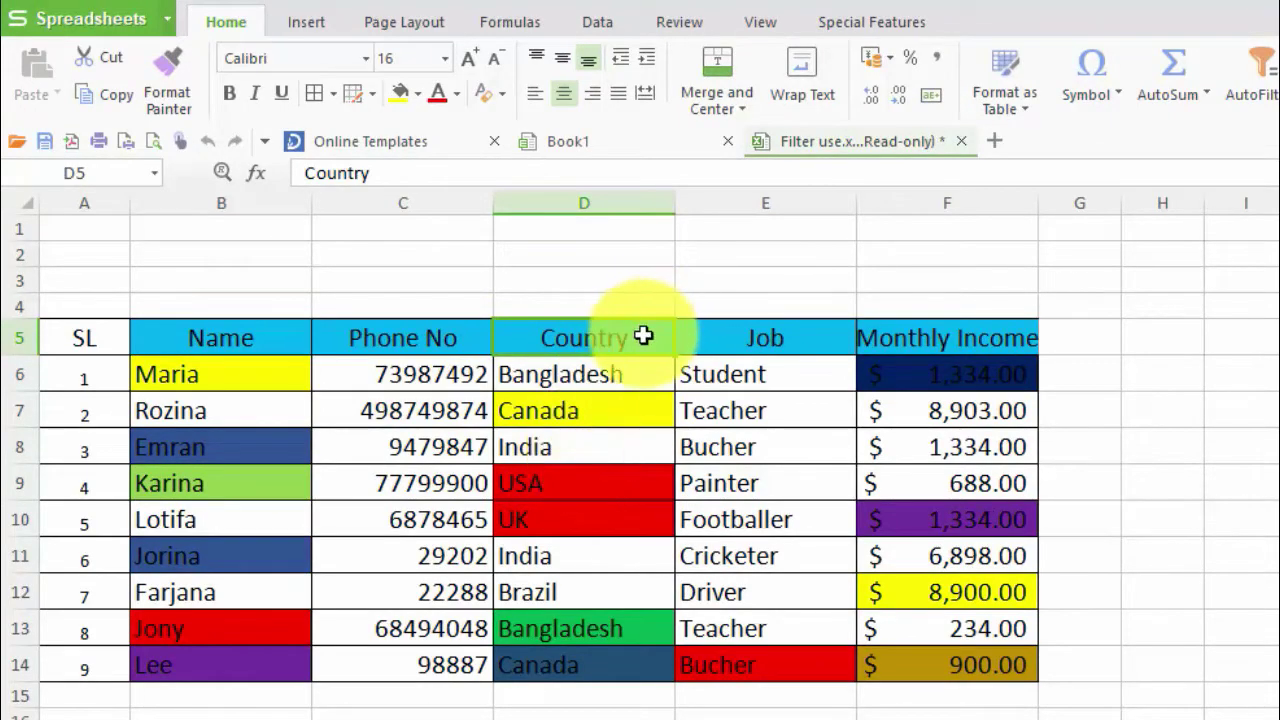
left_click(1262, 78)
left_click(665, 344)
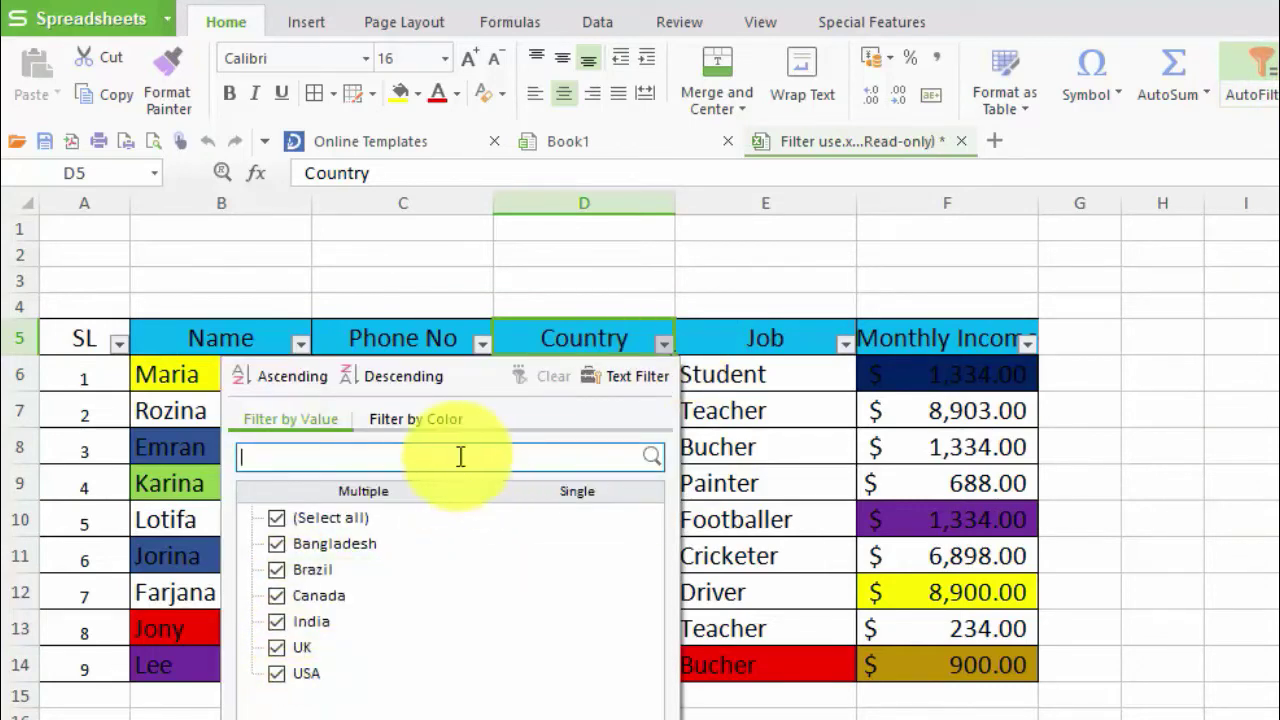
Filter Country by no fill, leaving the Bangladesh, India, India and Brazil rows visible
left_click(420, 416)
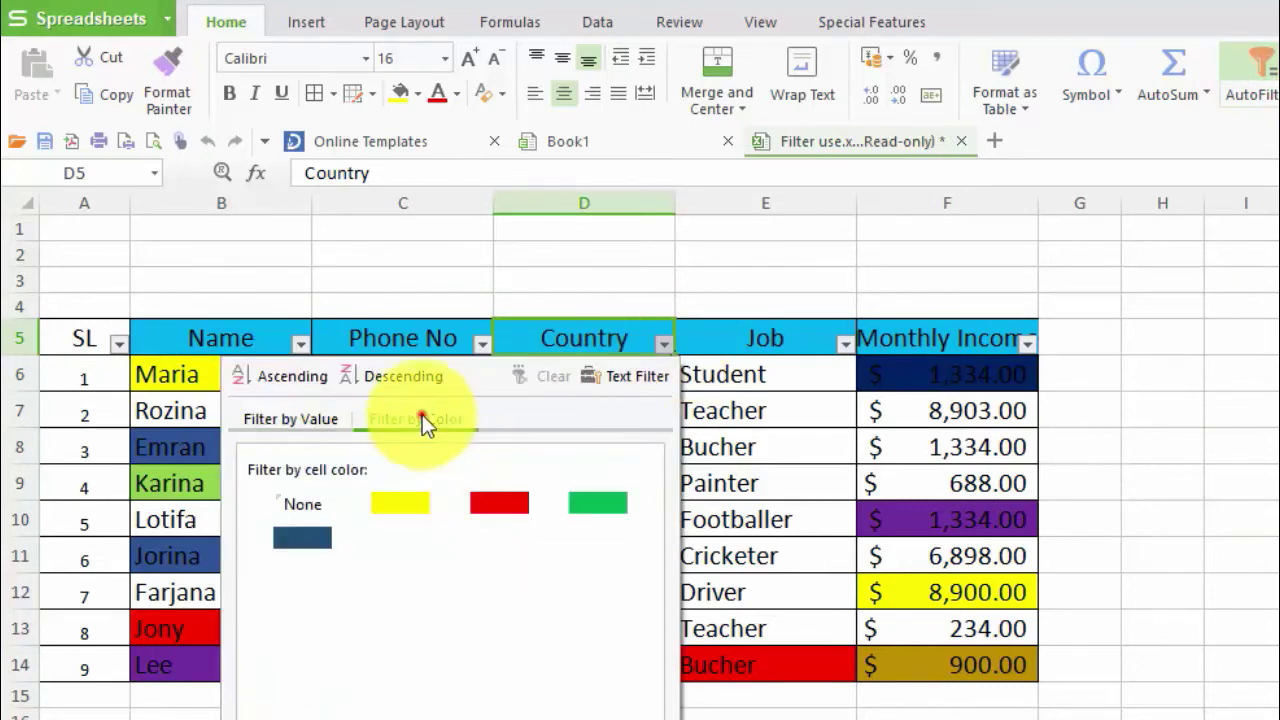
left_click(315, 518)
left_click(583, 374)
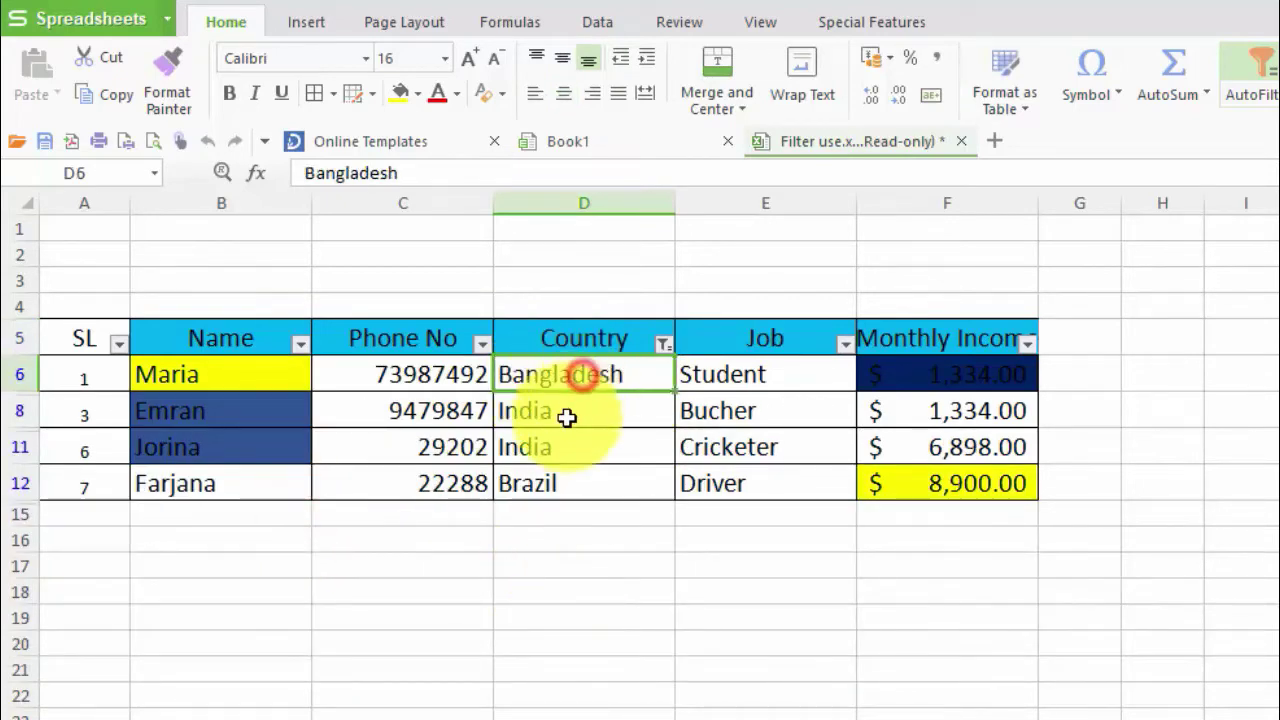
left_click(565, 420)
left_click(552, 450)
left_click(545, 486)
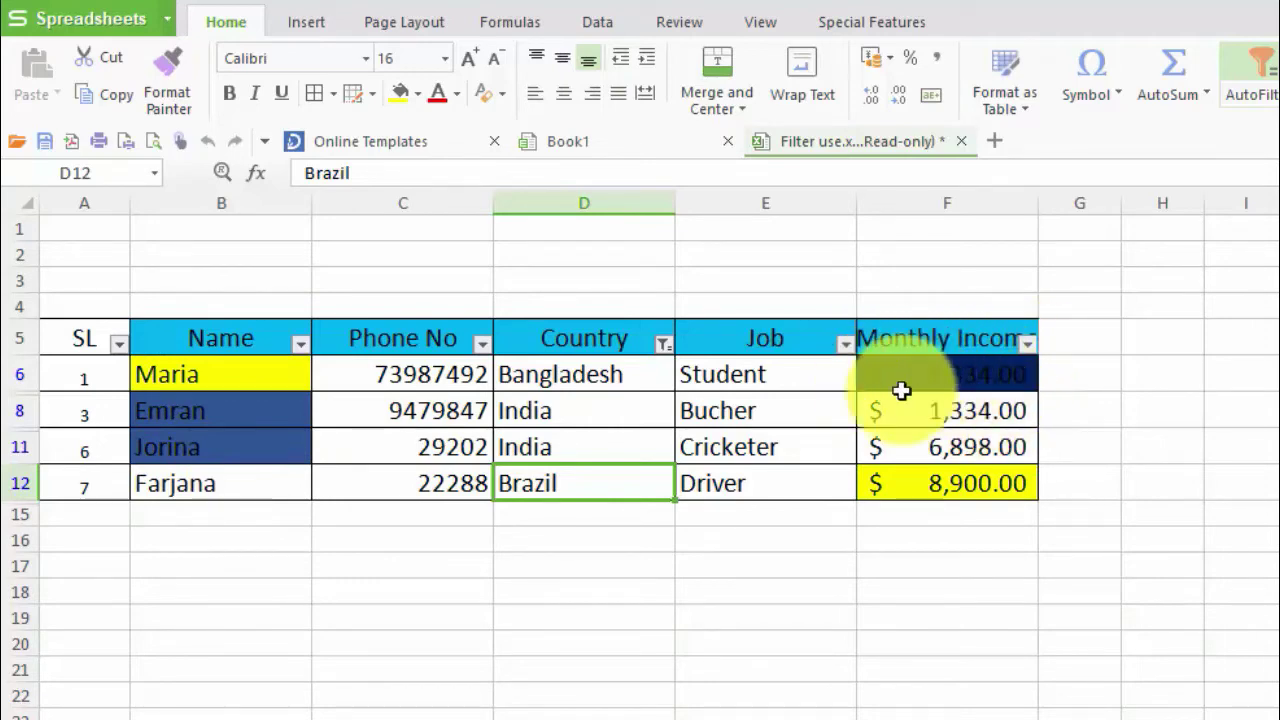
mouse_move(917, 376)
left_mouse_down()
mouse_move(907, 473)
mouse_move(943, 377)
left_mouse_up()
left_click(1092, 381)
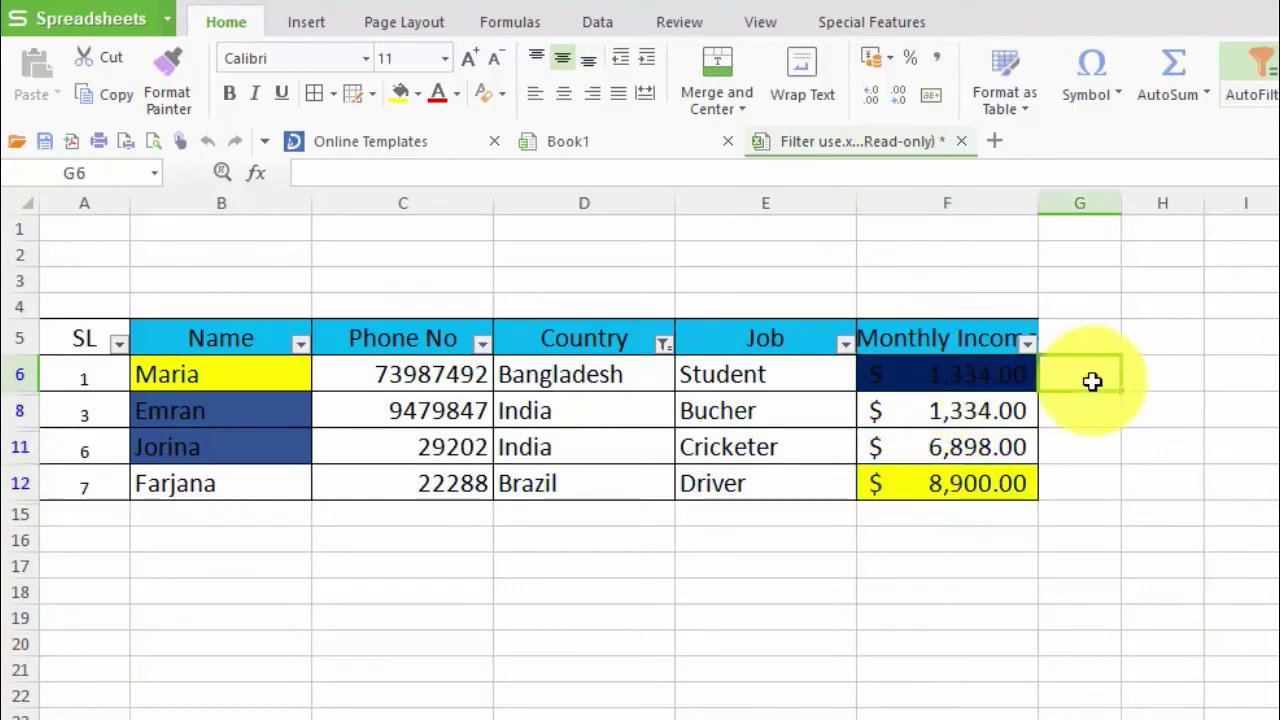
left_click(1157, 388)
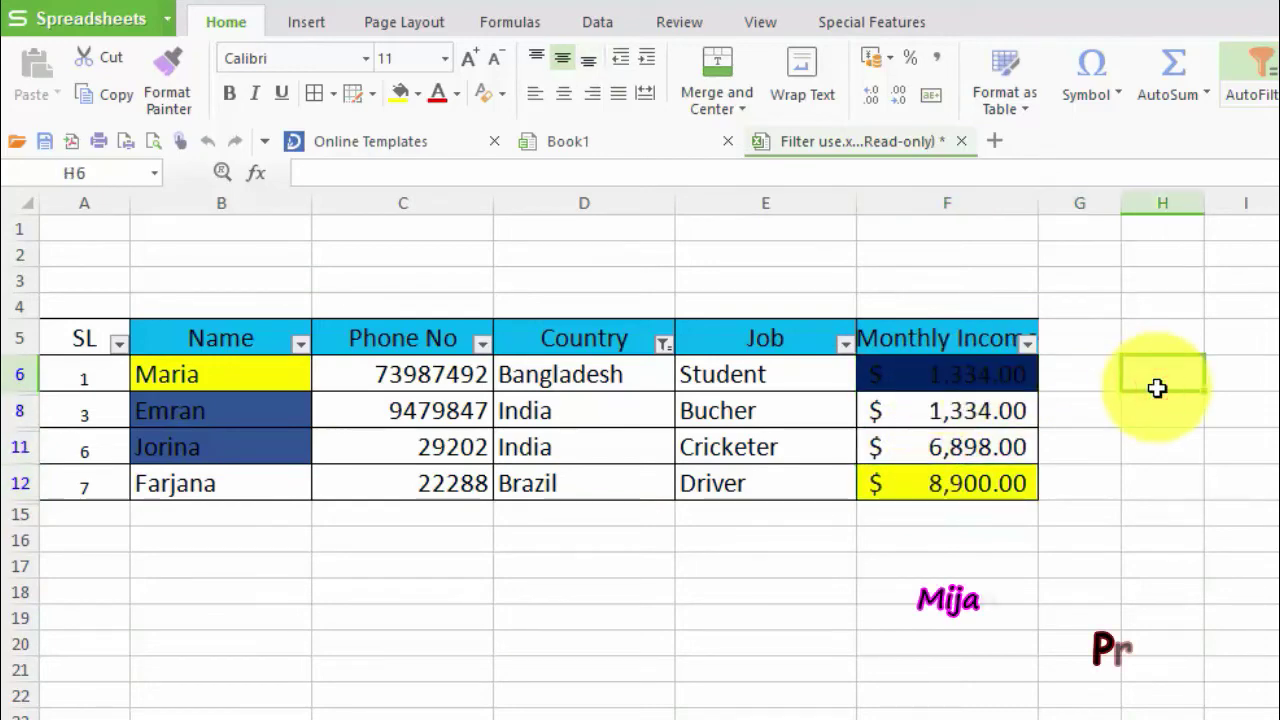